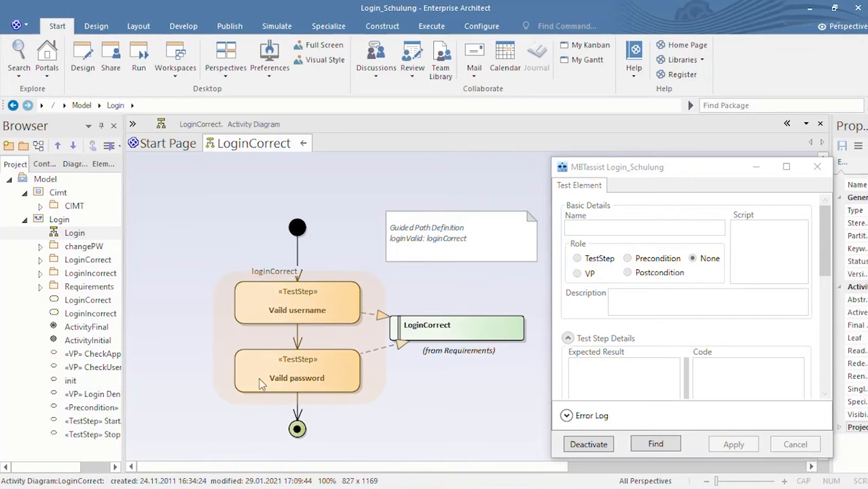
# Step: Return from the LoginCorrect sub-diagram to the Login diagram and open the LoginIncorrect activity
pyautogui.click(304, 143)
pyautogui.click(526, 376)
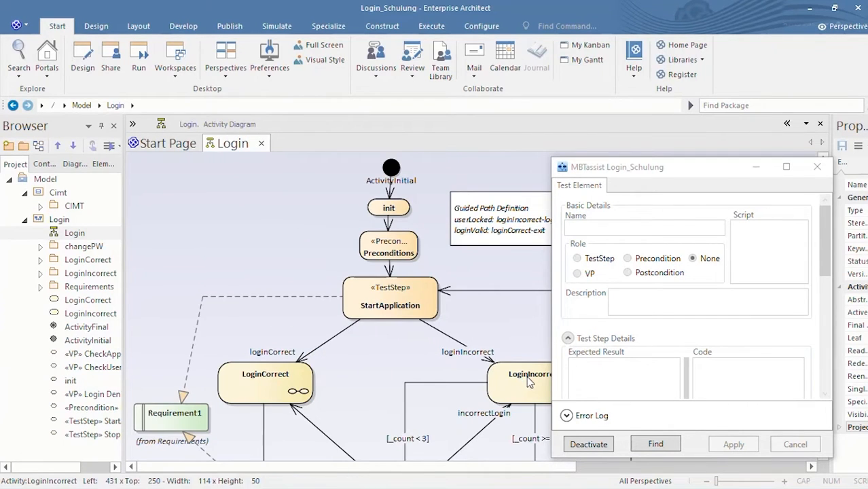
pyautogui.doubleClick(526, 376)
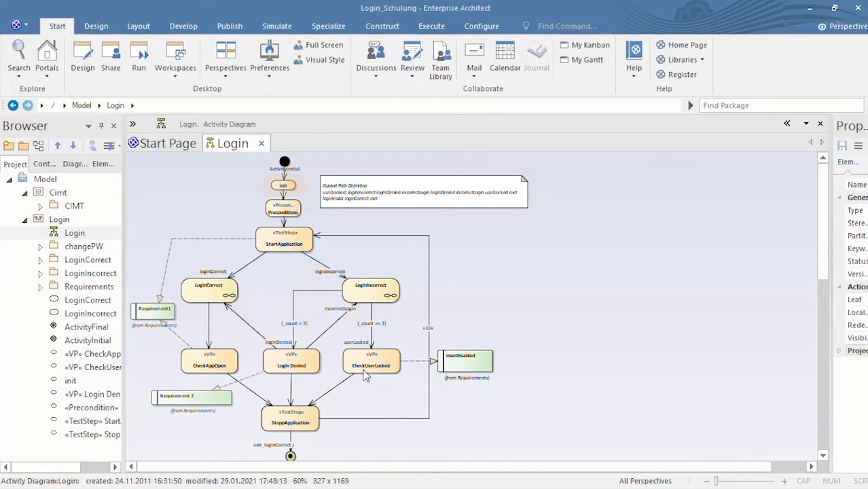
# Step: Review the MBTassist test element details of the init, Preconditions and StartApplication nodes in the Login diagram
pyautogui.doubleClick(285, 188)
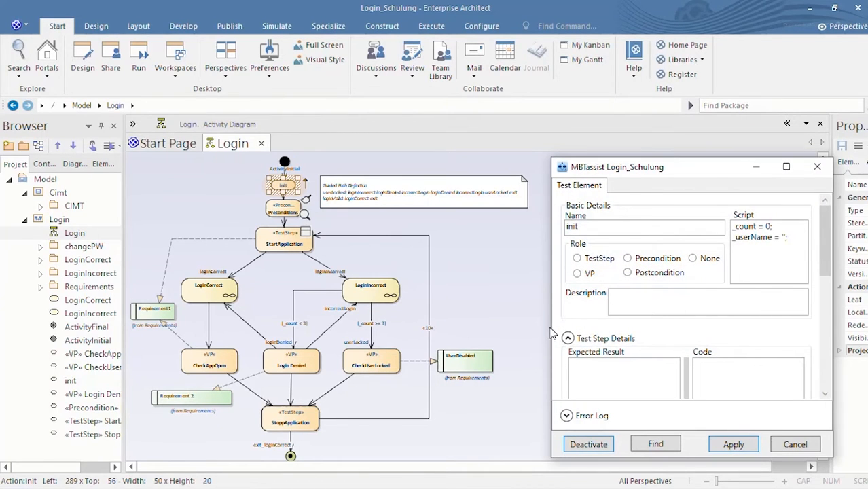
pyautogui.click(798, 260)
pyautogui.click(287, 211)
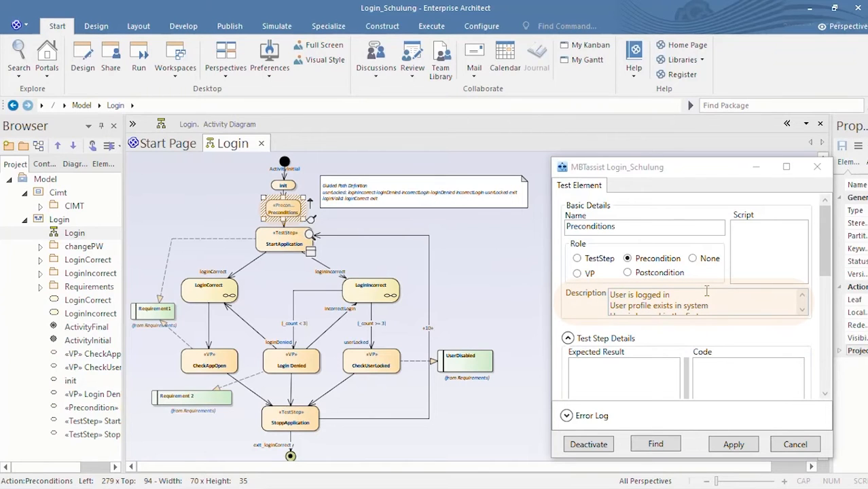
pyautogui.click(611, 299)
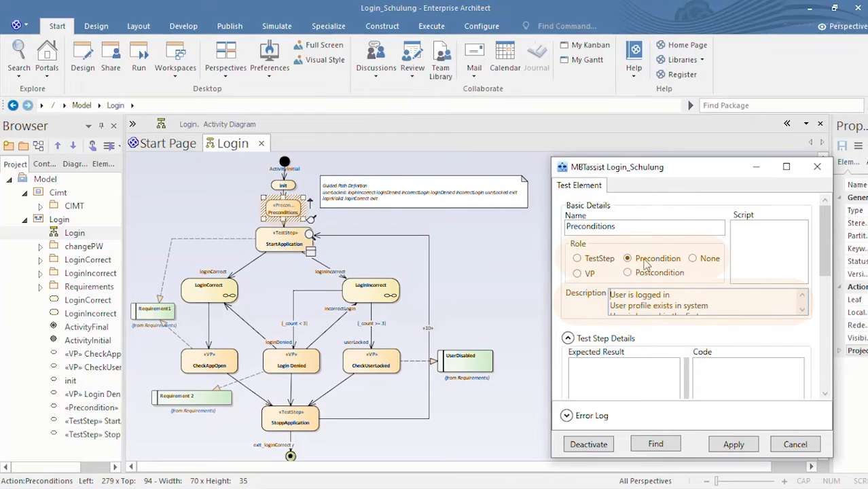
pyautogui.click(288, 244)
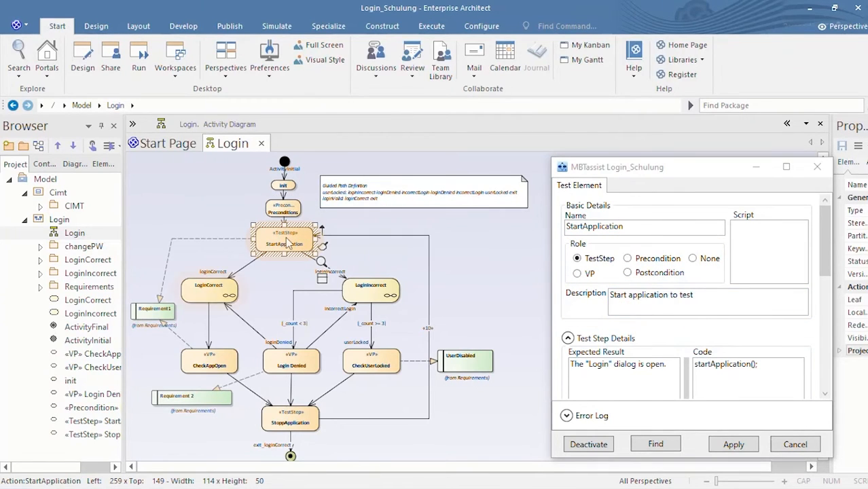
# Step: Open the LoginCorrect sub-diagram to inspect its Vaild username test step, and return to the Login diagram
pyautogui.doubleClick(237, 299)
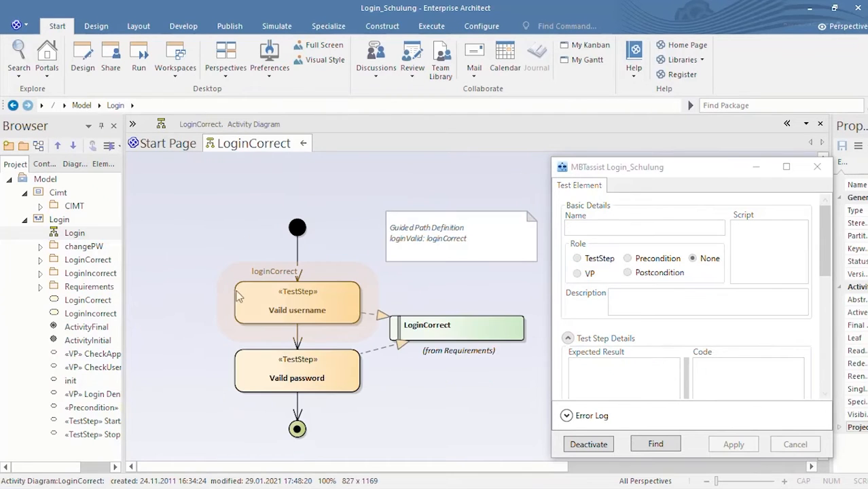
pyautogui.click(274, 298)
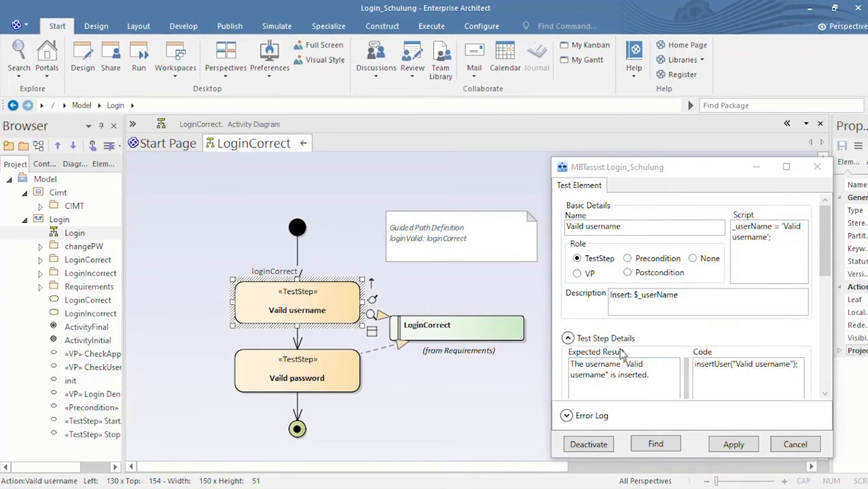
pyautogui.click(304, 144)
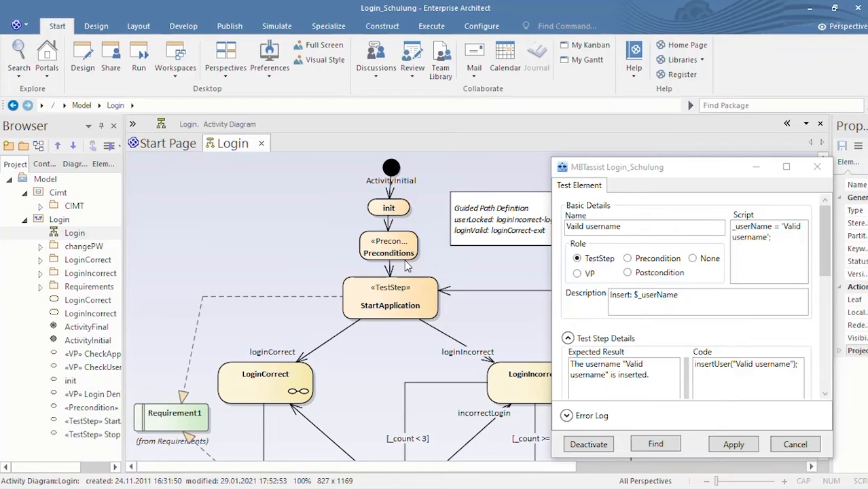
# Step: Examine the lower part of the Login diagram, from the verification points down to the StoppApplication test step
pyautogui.scroll(-5, 404, 260)
pyautogui.scroll(5, 404, 260)
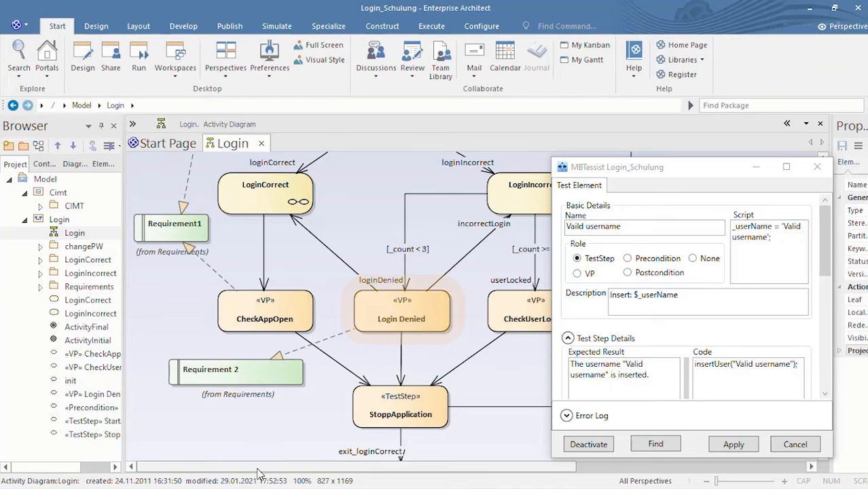
pyautogui.moveTo(257, 468); pyautogui.dragTo(301, 468)
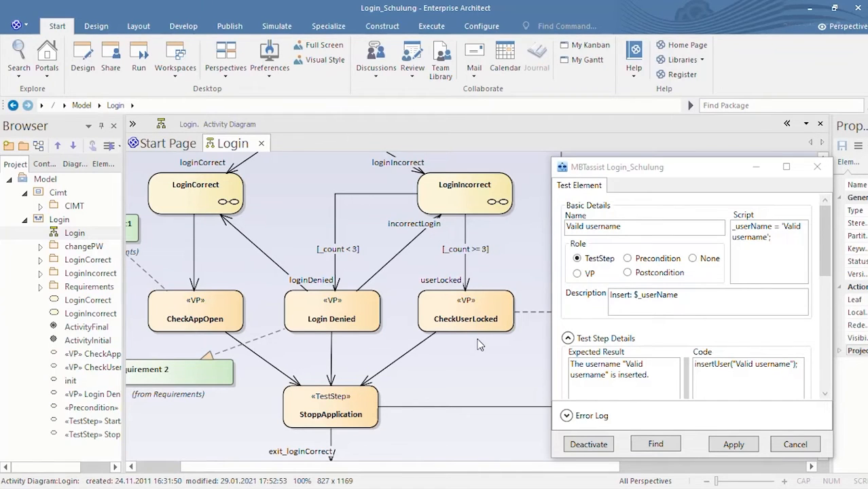
pyautogui.click(353, 406)
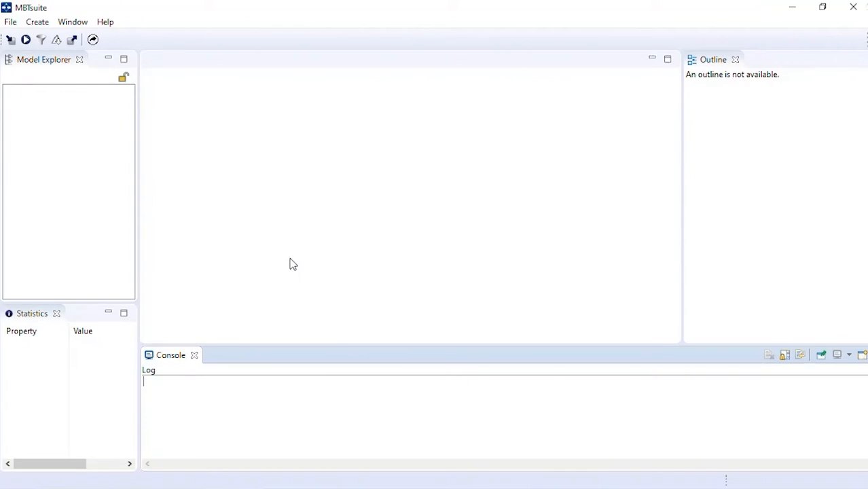
# Step: Switch to MBTsuite and import the Login start diagram from the model file with the Enterprise Architect API importer, naming the model Login
pyautogui.click(10, 39)
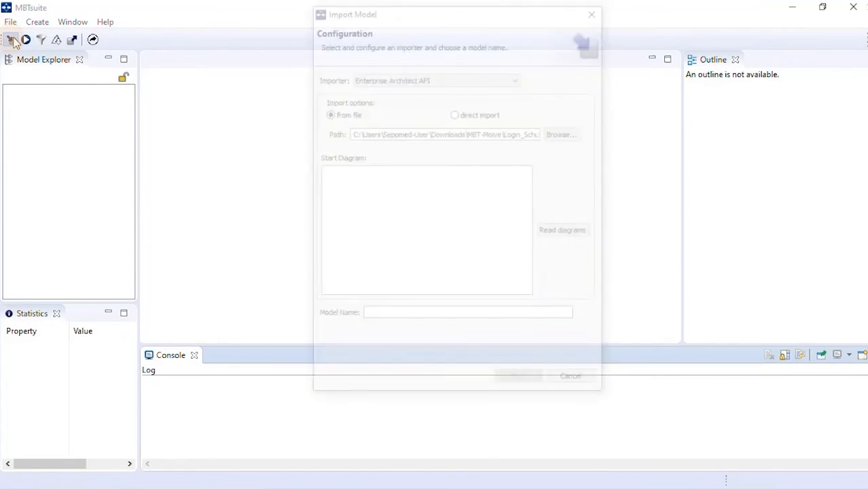
pyautogui.click(496, 79)
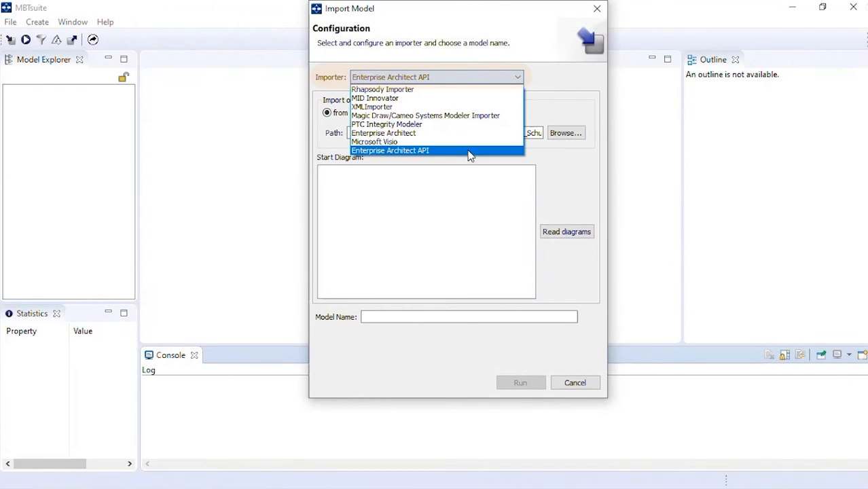
pyautogui.click(469, 151)
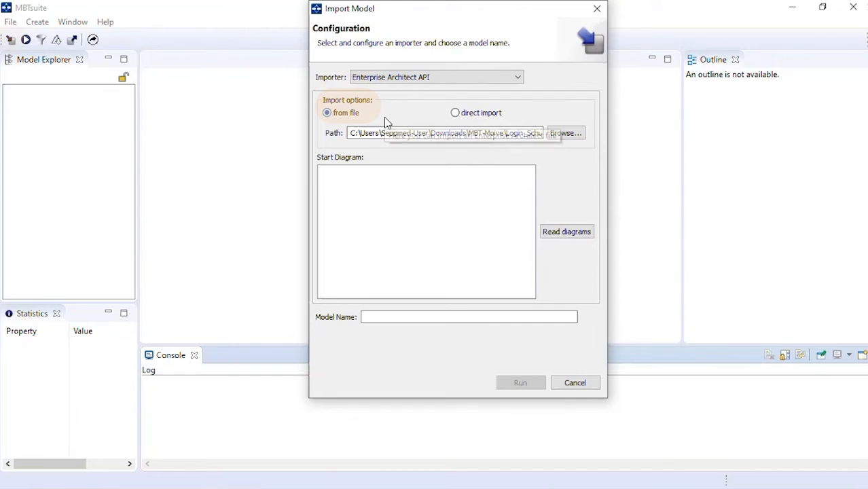
pyautogui.click(564, 233)
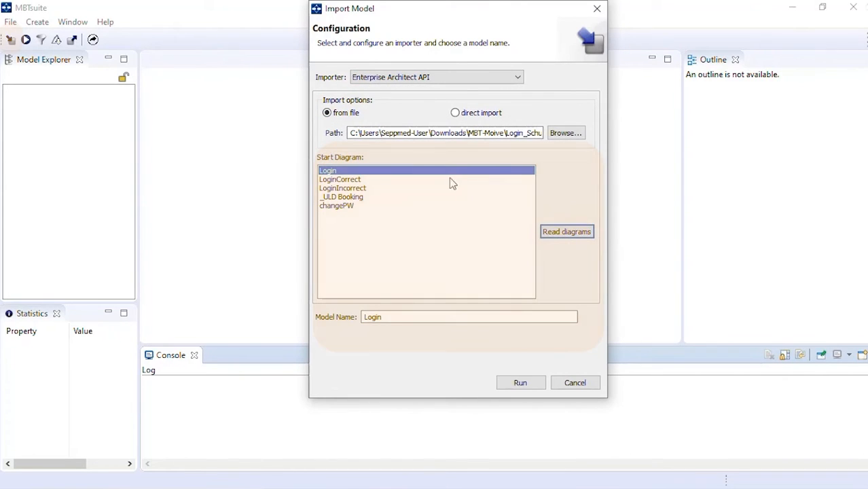
pyautogui.click(534, 384)
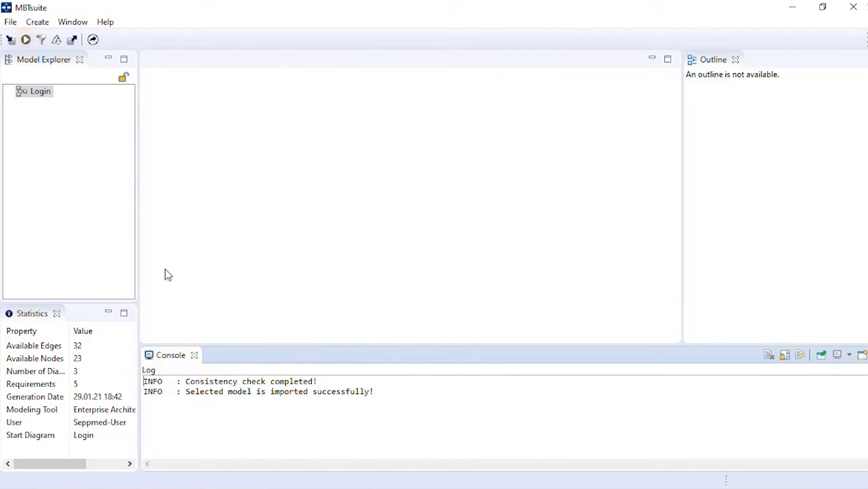
# Step: Generate the FPC test case tree from the Login model with Full Path Coverage and one maximum loop run, and review its statistics
pyautogui.click(27, 40)
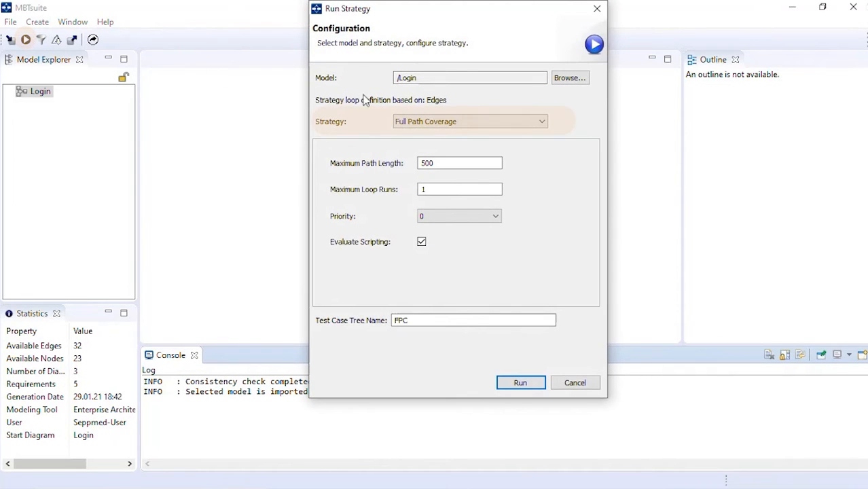
pyautogui.click(520, 122)
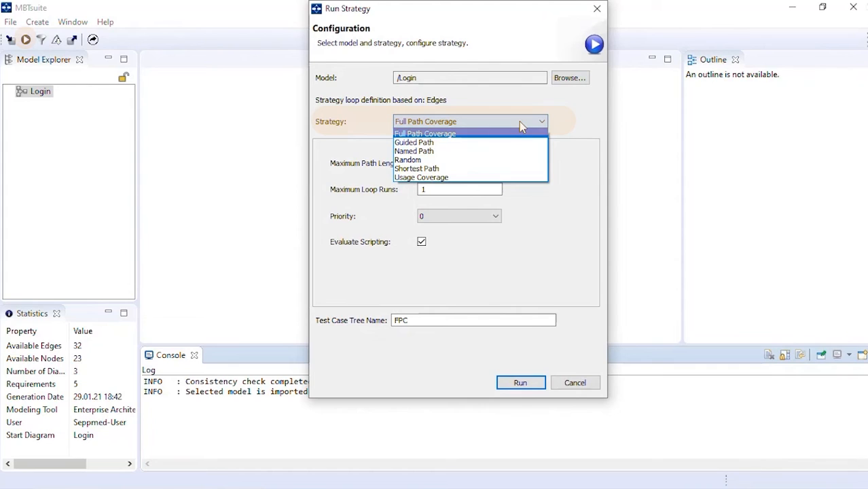
pyautogui.click(521, 129)
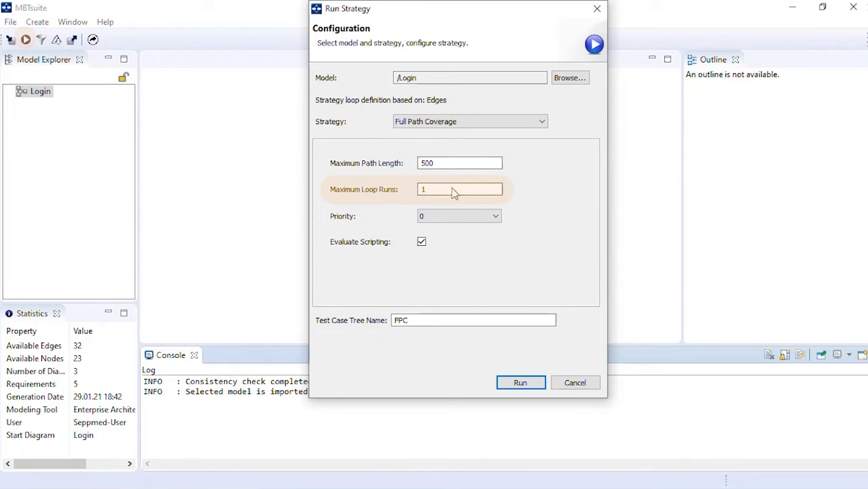
pyautogui.click(519, 384)
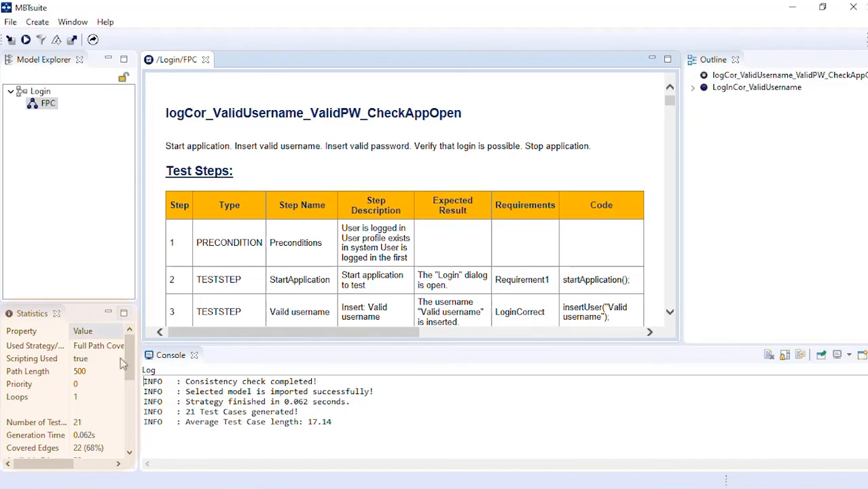
pyautogui.scroll(-1, 114, 367)
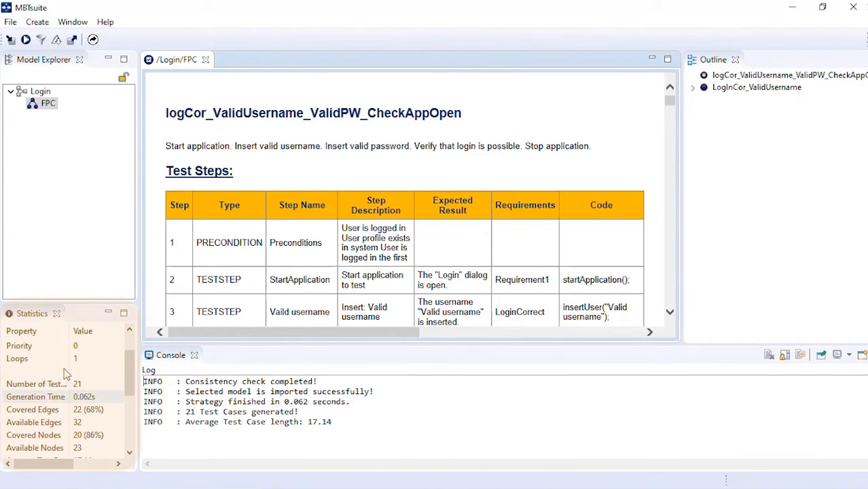
pyautogui.scroll(-1, 66, 375)
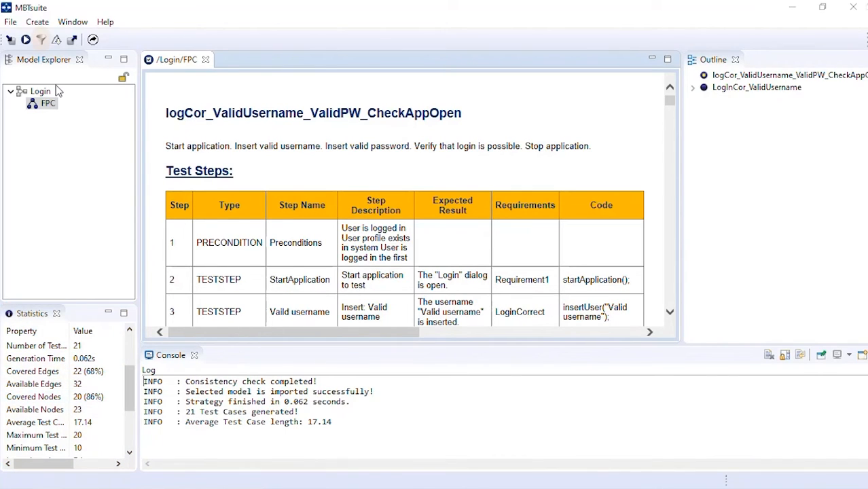
# Step: Filter the FPC test case tree by Edge Coverage with the STANDARD algorithm, naming it Edge, and check its statistics
pyautogui.click(41, 40)
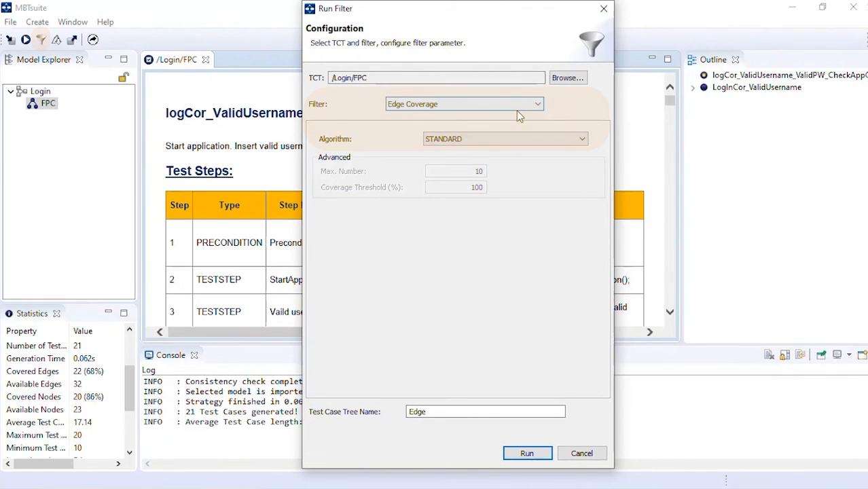
pyautogui.click(527, 453)
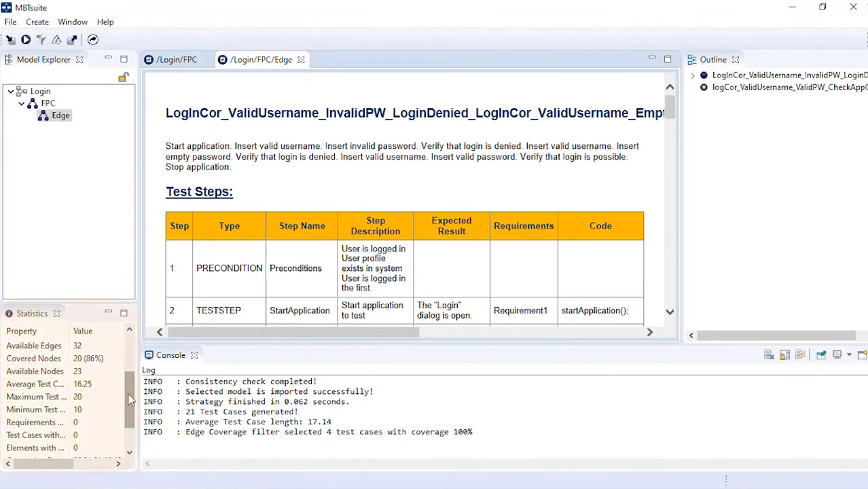
pyautogui.scroll(1, 135, 377)
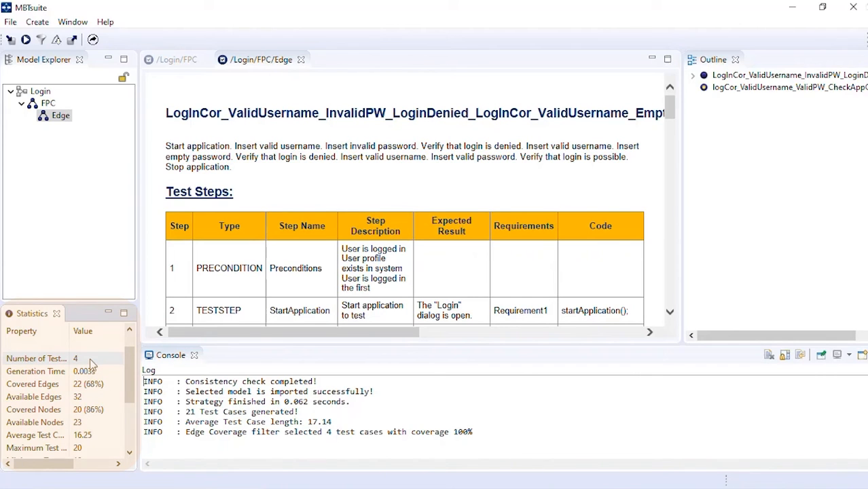
# Step: Export the Edge test case tree to the desktop as one file named test with the userdef_C exporter
pyautogui.click(72, 39)
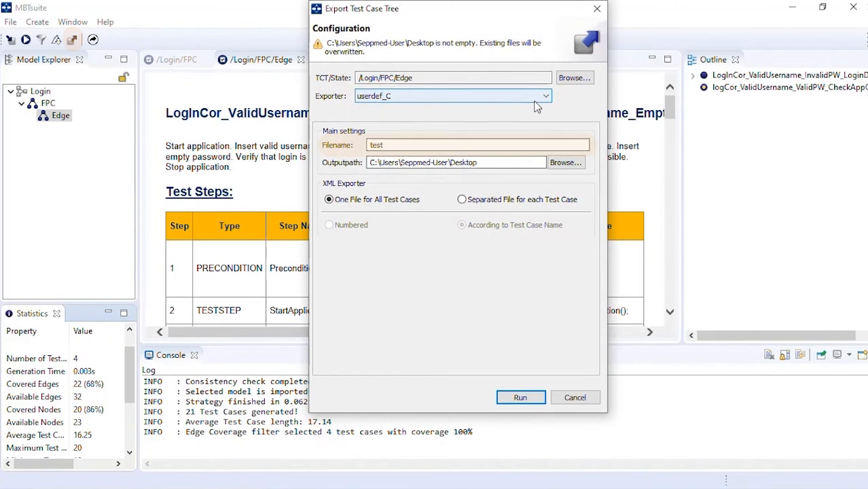
pyautogui.click(520, 397)
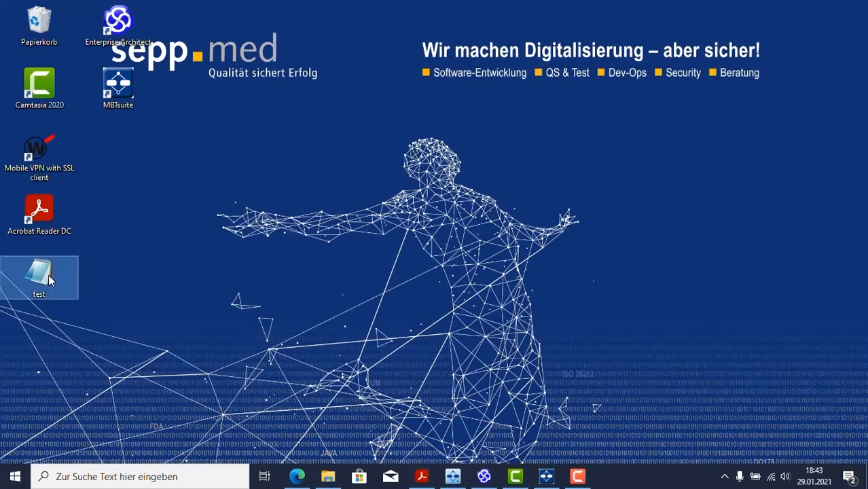
# Step: Open the exported test file from the desktop and read through the generated test case code
pyautogui.doubleClick(39, 275)
pyautogui.scroll(-6, 349, 271)
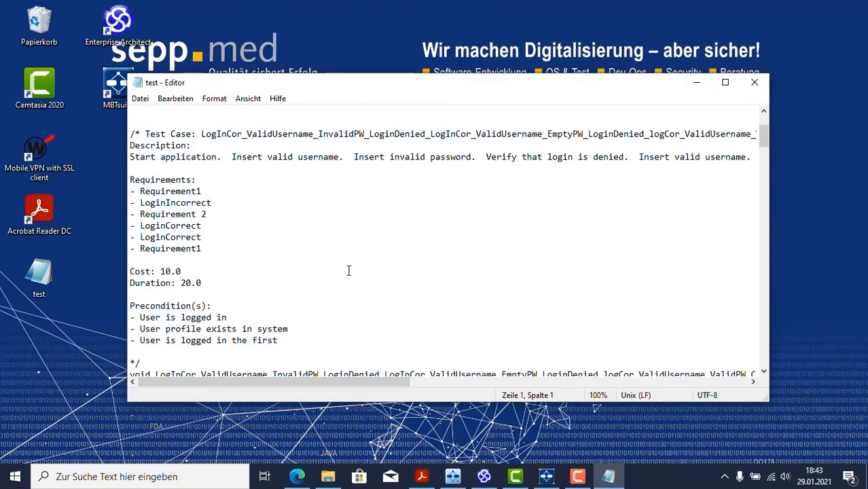
pyautogui.scroll(-14, 349, 271)
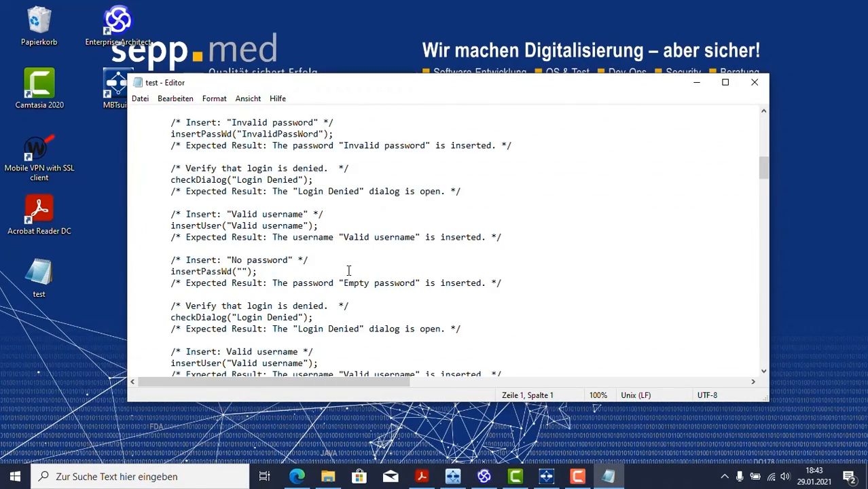
pyautogui.scroll(-13, 348, 271)
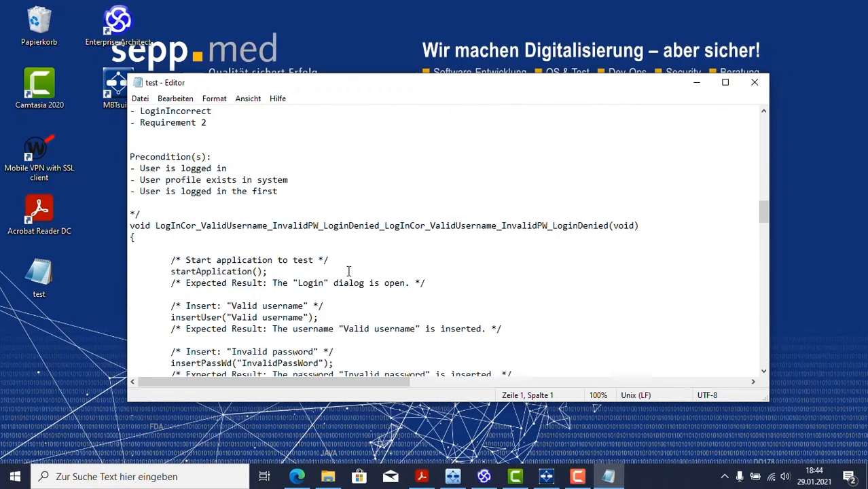